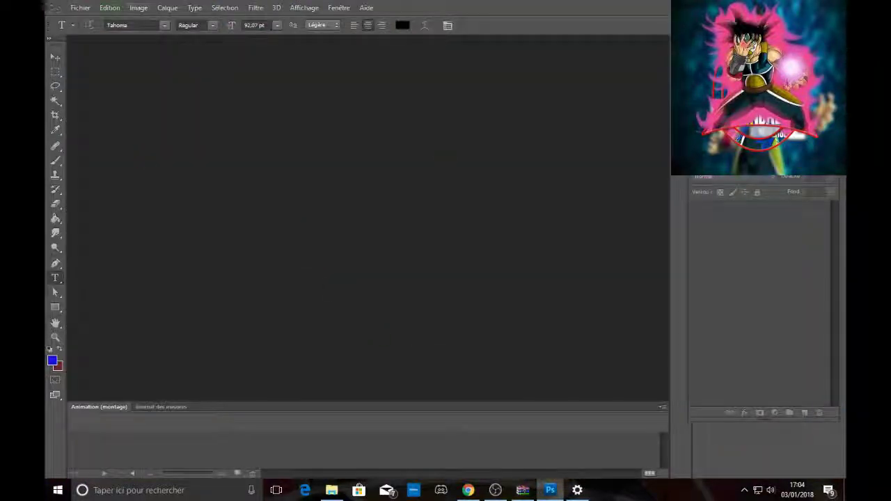
Create a new 800 × 800 pixel document named "logo ace pour vitix" with a white background.
{"action": "left_click", "coordinate": [80, 7]}
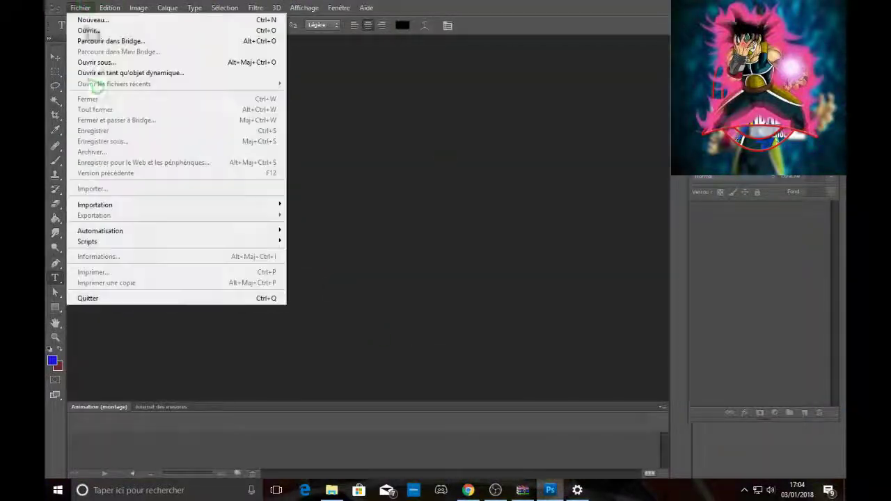
{"action": "left_click", "coordinate": [133, 20]}
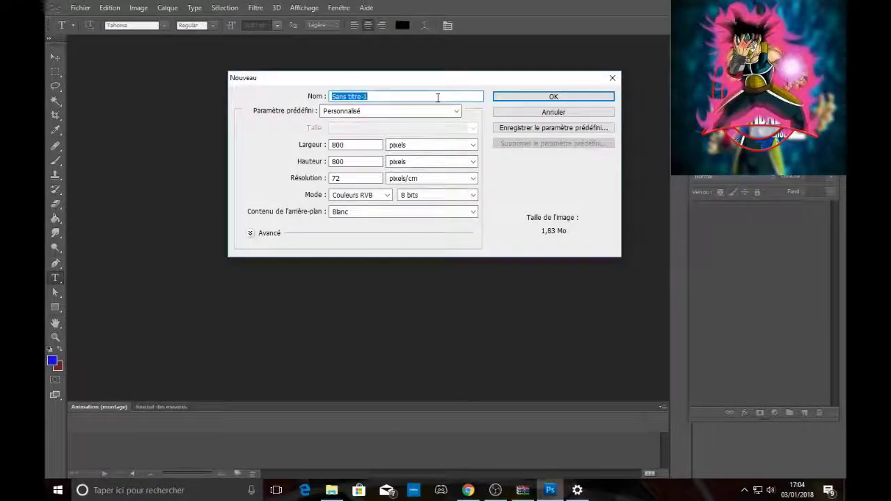
{"action": "type", "text": "logo ace pour vitix"}
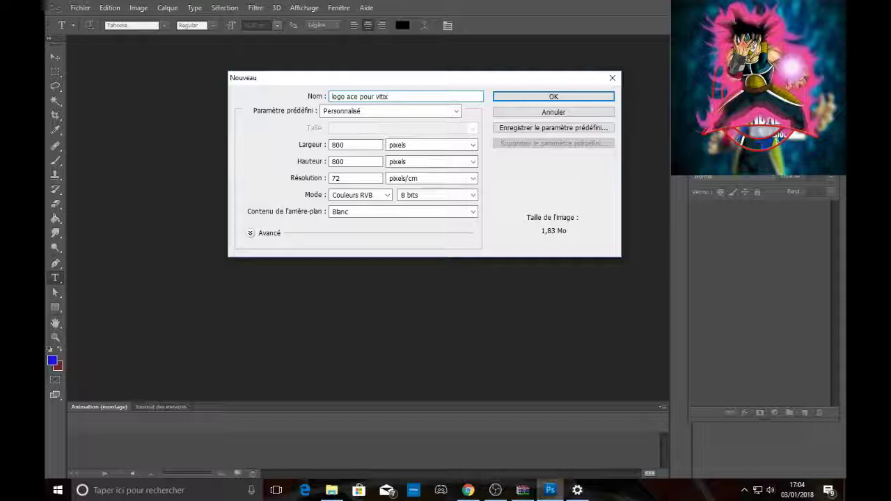
{"action": "left_click", "coordinate": [530, 112]}
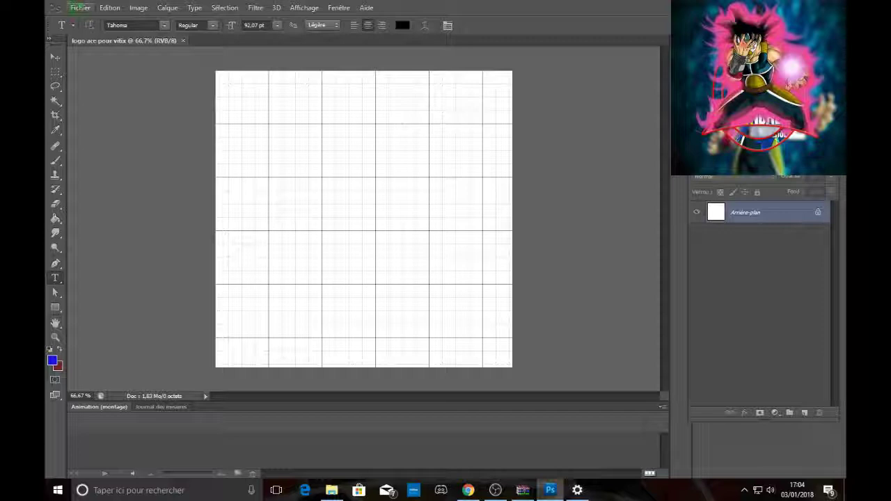
Place the image 872837 from the Images enregistrées folder into the document.
{"action": "left_click", "coordinate": [78, 8]}
{"action": "left_click", "coordinate": [111, 188]}
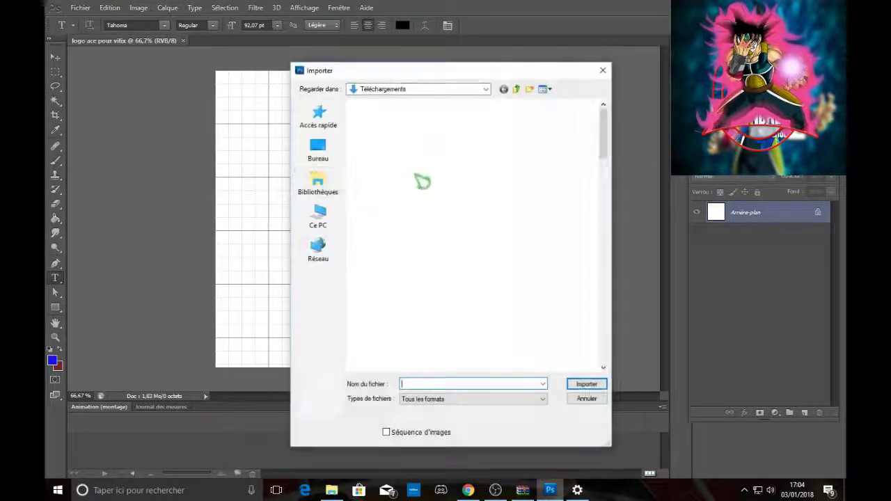
{"action": "left_click", "coordinate": [333, 125]}
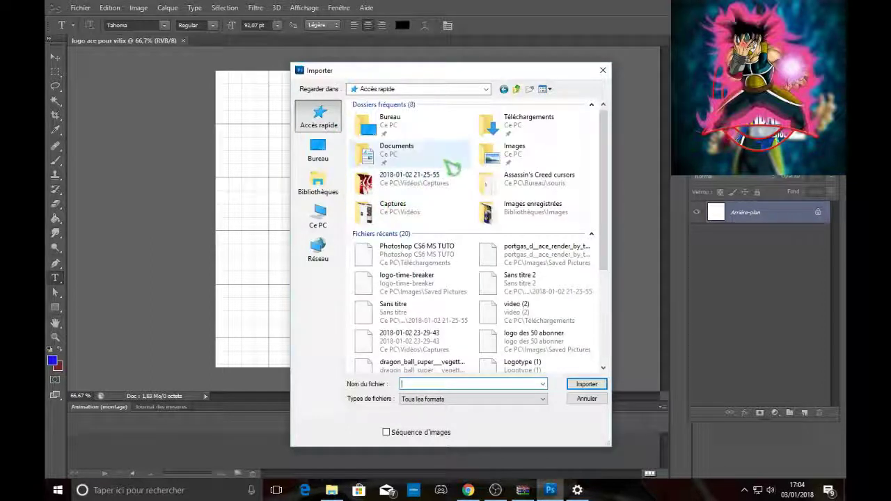
{"action": "double_click", "coordinate": [487, 203]}
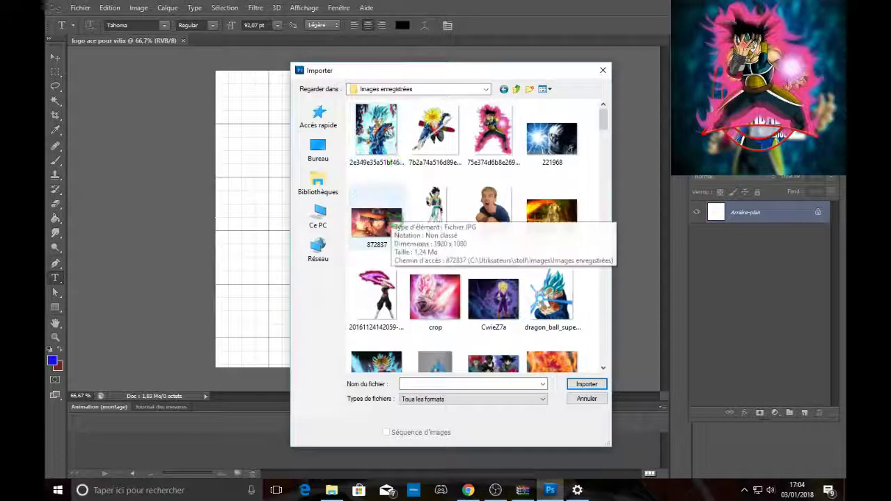
{"action": "left_click", "coordinate": [376, 219]}
{"action": "left_click", "coordinate": [586, 383]}
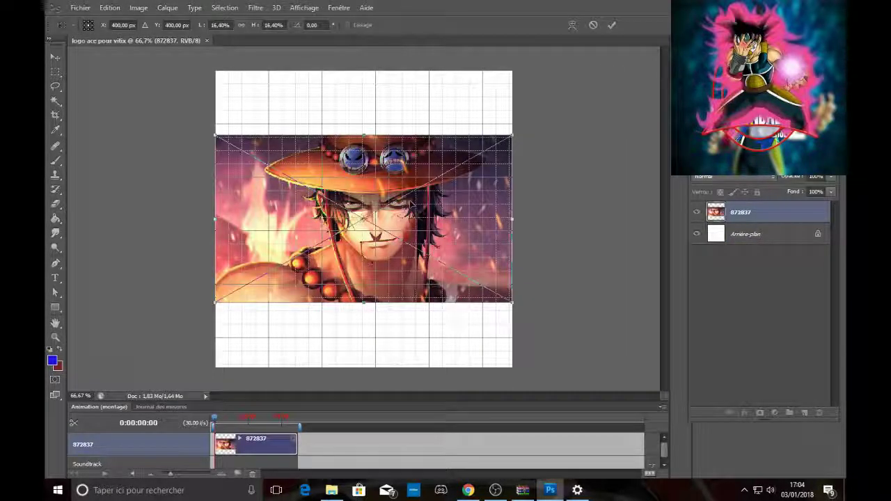
Stretch the placed image vertically to cover the full canvas height and commit the transformation.
{"action": "left_click_drag", "start_coordinate": [364, 132], "coordinate": [377, 72]}
{"action": "left_click_drag", "start_coordinate": [363, 303], "coordinate": [363, 367]}
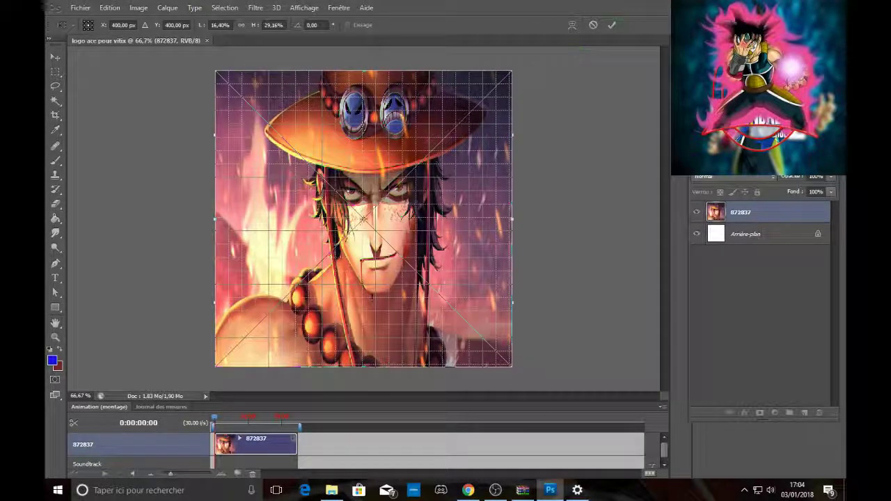
{"action": "left_click", "coordinate": [613, 26]}
Place the Logotype (1) image from the recent files into the document.
{"action": "left_click", "coordinate": [80, 8]}
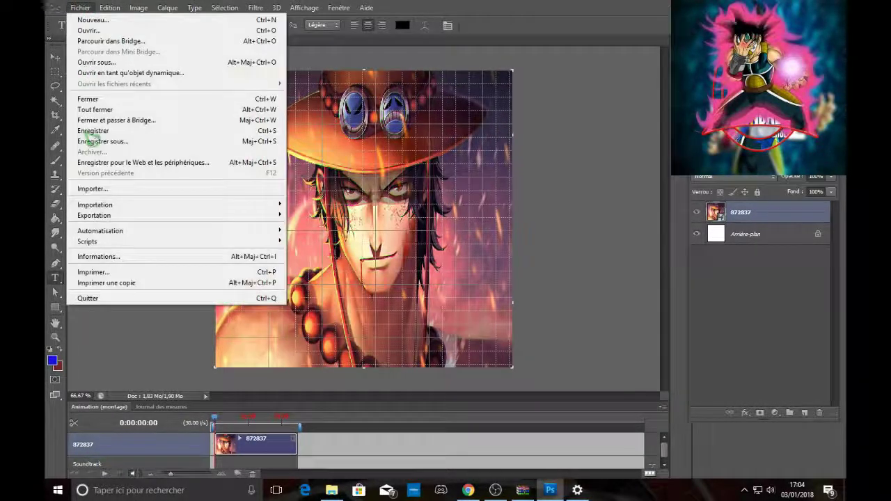
{"action": "left_click", "coordinate": [124, 188]}
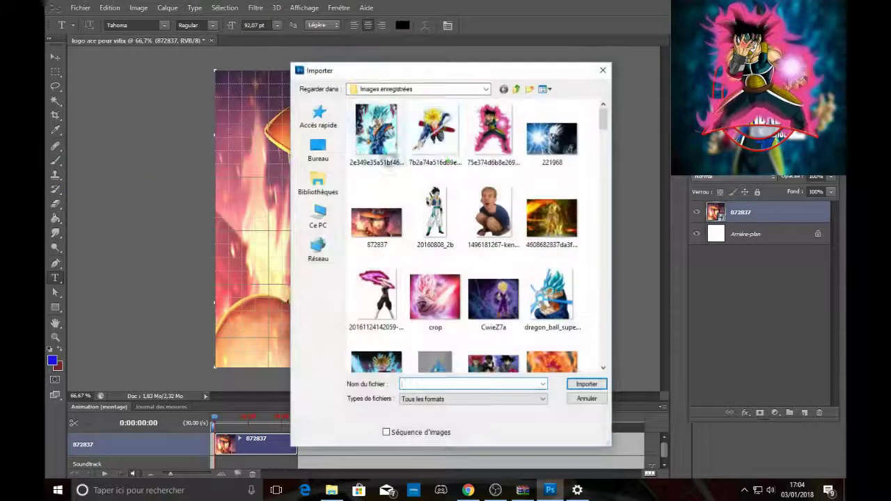
{"action": "left_click", "coordinate": [318, 118]}
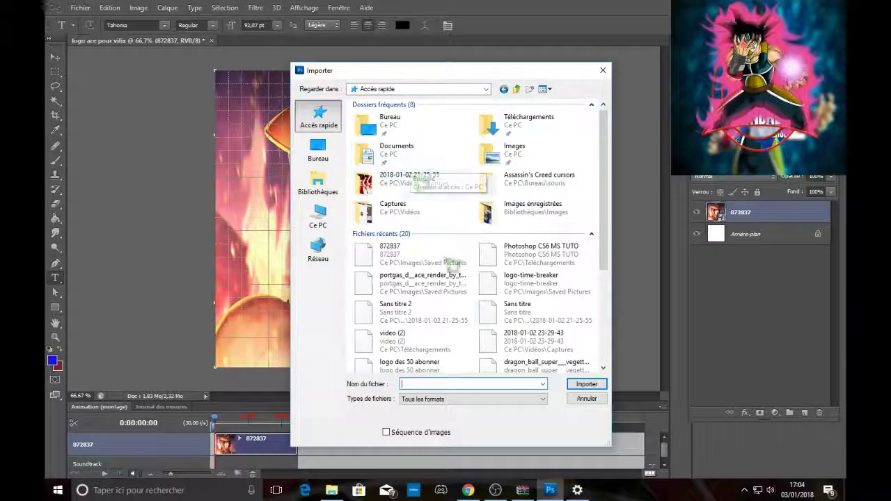
{"action": "scroll", "coordinate": [511, 314], "scroll_direction": "down", "scroll_amount": 5}
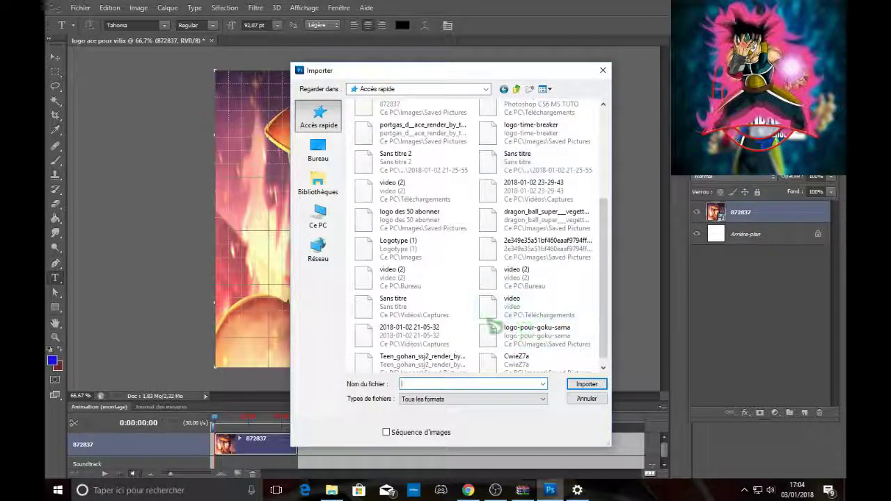
{"action": "left_click", "coordinate": [431, 256]}
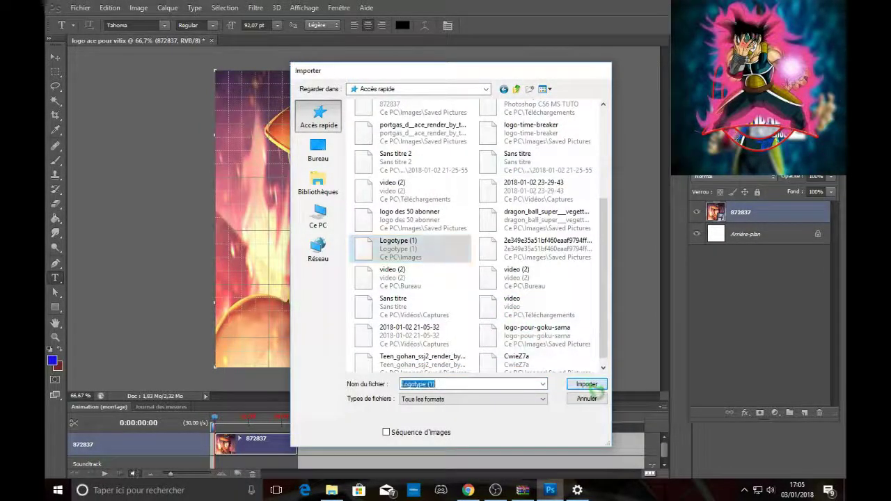
{"action": "left_click", "coordinate": [587, 384]}
Enlarge the placed logo to the canvas's full width, commit it, and move it down slightly over the face.
{"action": "left_click_drag", "start_coordinate": [506, 124], "coordinate": [533, 72]}
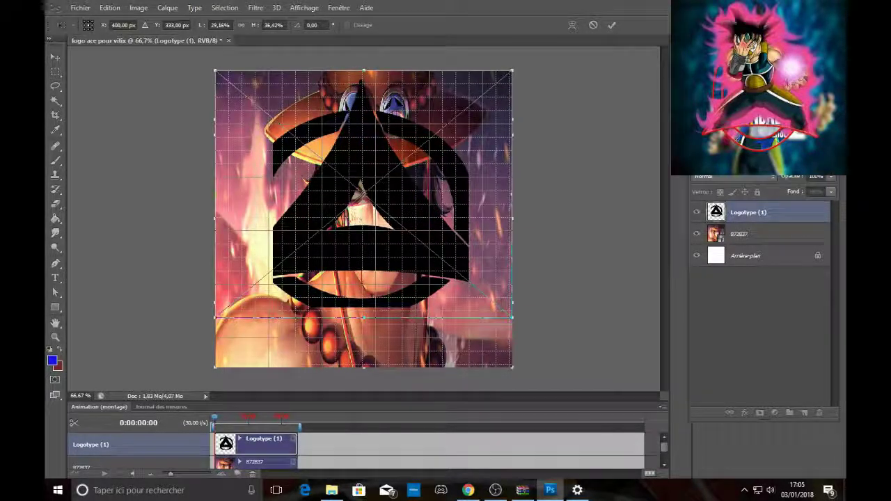
{"action": "left_click", "coordinate": [612, 25]}
{"action": "key", "text": "t"}
{"action": "left_click_drag", "start_coordinate": [408, 217], "coordinate": [408, 221]}
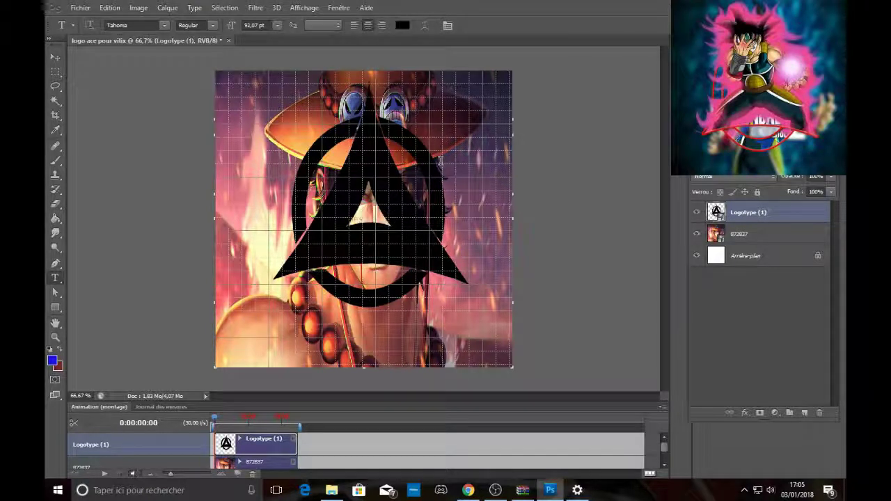
{"action": "left_click", "coordinate": [571, 26]}
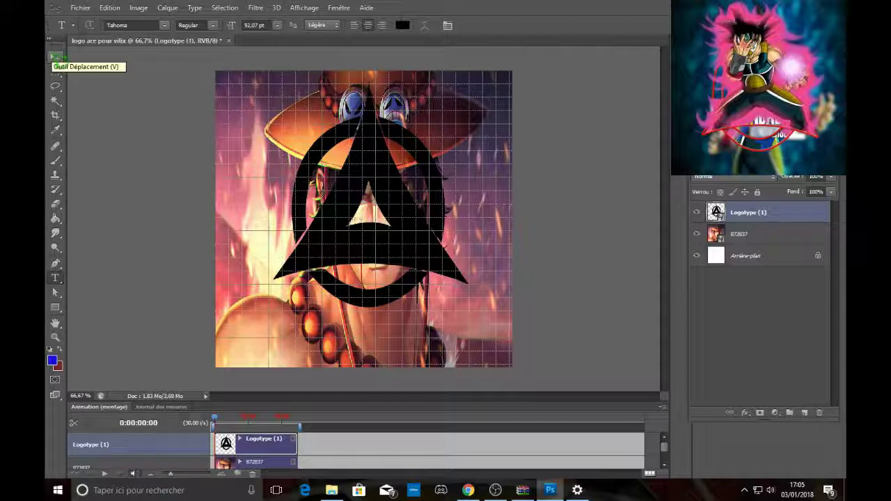
{"action": "left_click", "coordinate": [55, 57]}
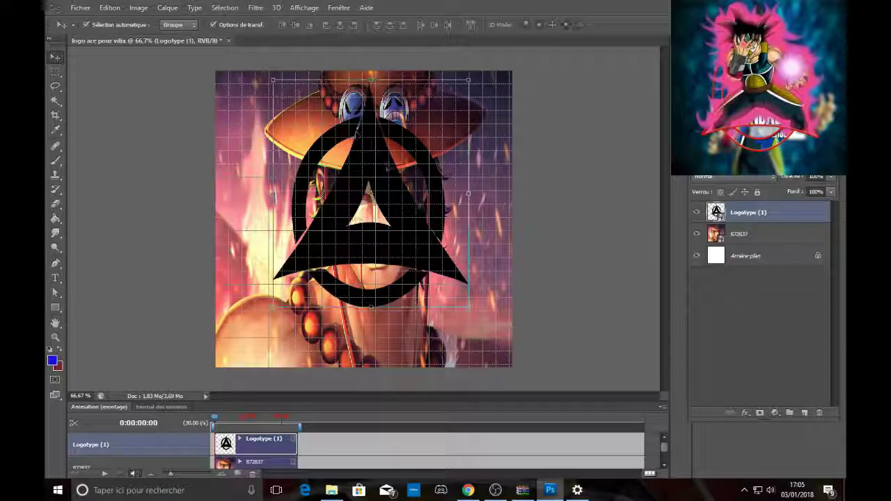
{"action": "left_click_drag", "start_coordinate": [386, 168], "coordinate": [387, 196]}
Duplicate the 872837 layer, placing the copy above Logotype (1) and clipping it to the logo.
{"action": "left_click", "coordinate": [763, 240]}
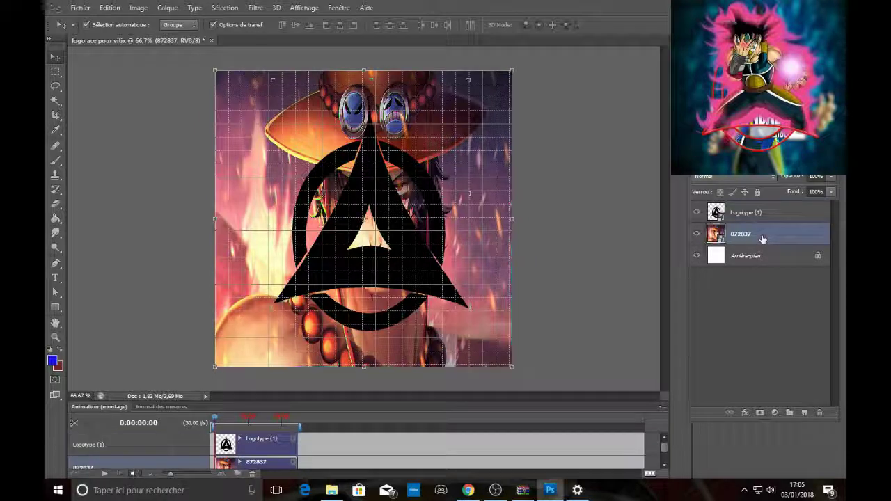
{"action": "key", "text": "ctrl+j"}
{"action": "left_click_drag", "start_coordinate": [762, 238], "coordinate": [759, 208]}
{"action": "right_click", "coordinate": [752, 221]}
{"action": "left_click", "coordinate": [737, 258]}
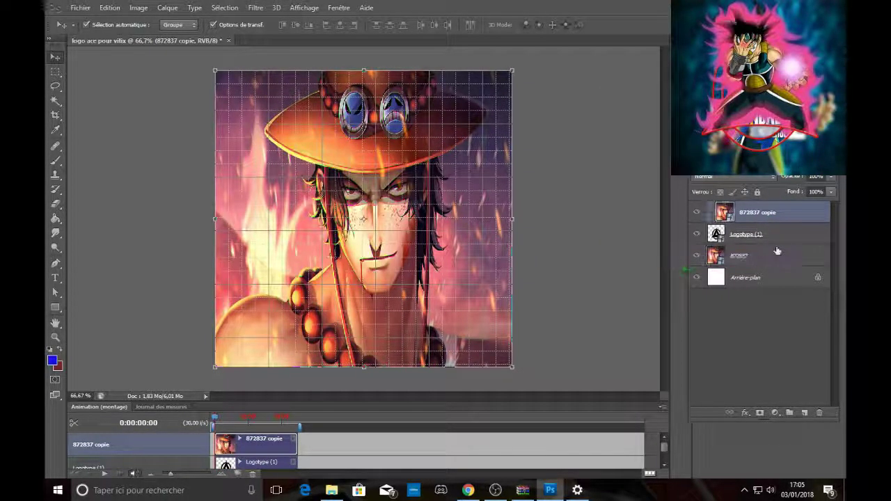
Give the Logotype (1) layer a drop shadow, inner shadow, outer glow, inner glow and a 7 px black outside stroke.
{"action": "right_click", "coordinate": [776, 235]}
{"action": "key", "text": "Escape"}
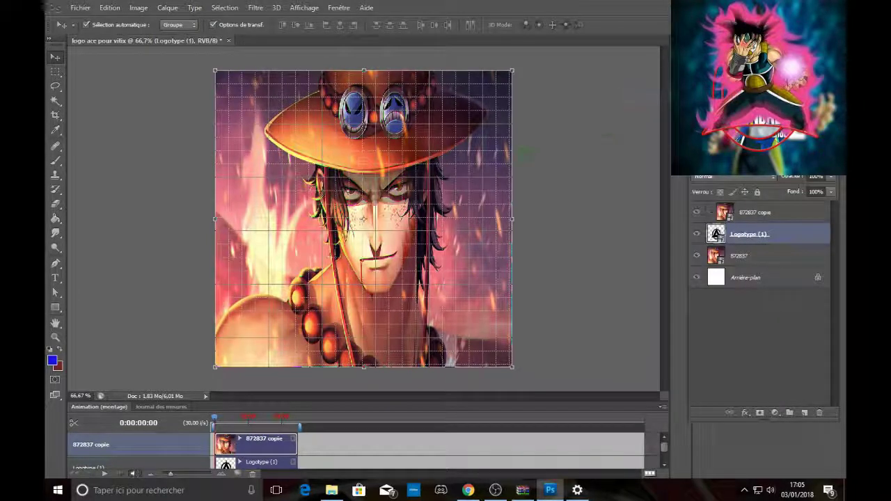
{"action": "left_click", "coordinate": [391, 131]}
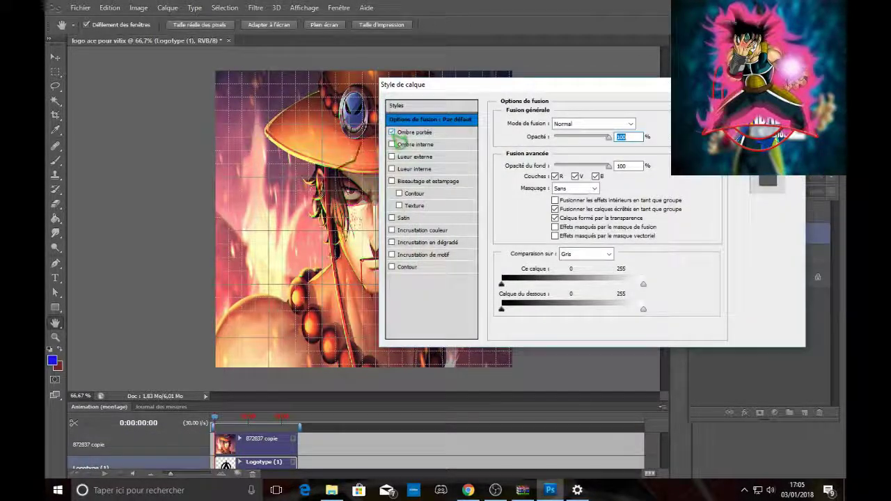
{"action": "left_click", "coordinate": [392, 144]}
{"action": "left_click", "coordinate": [392, 156]}
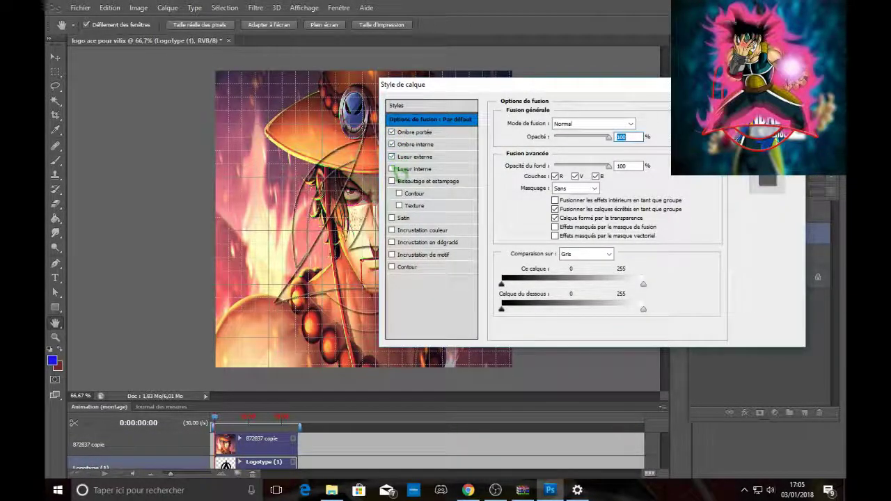
{"action": "left_click", "coordinate": [407, 267]}
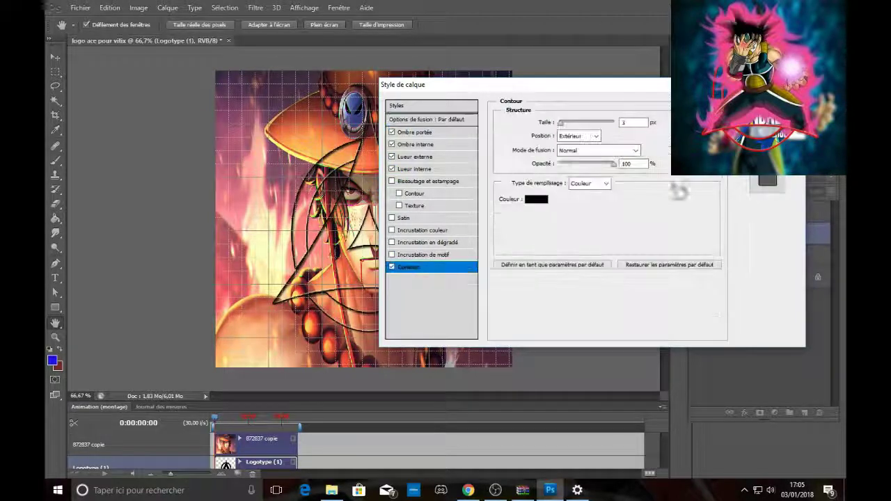
{"action": "type", "text": "7"}
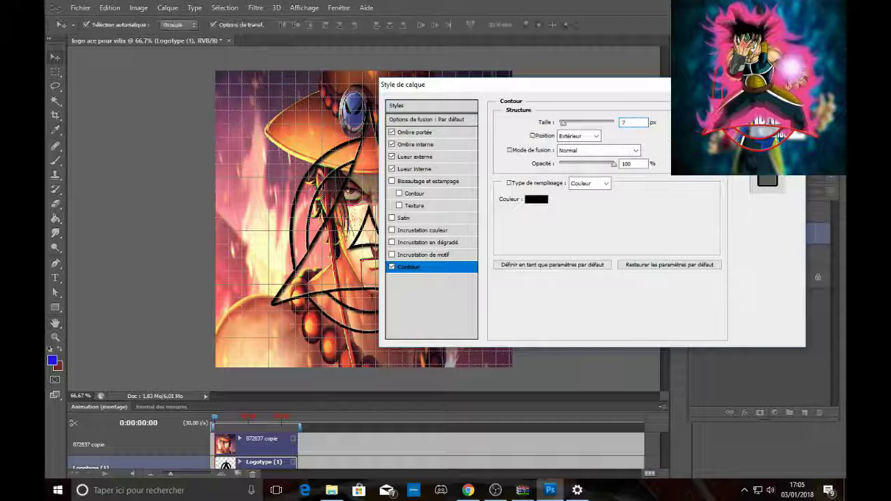
{"action": "key", "text": "Return"}
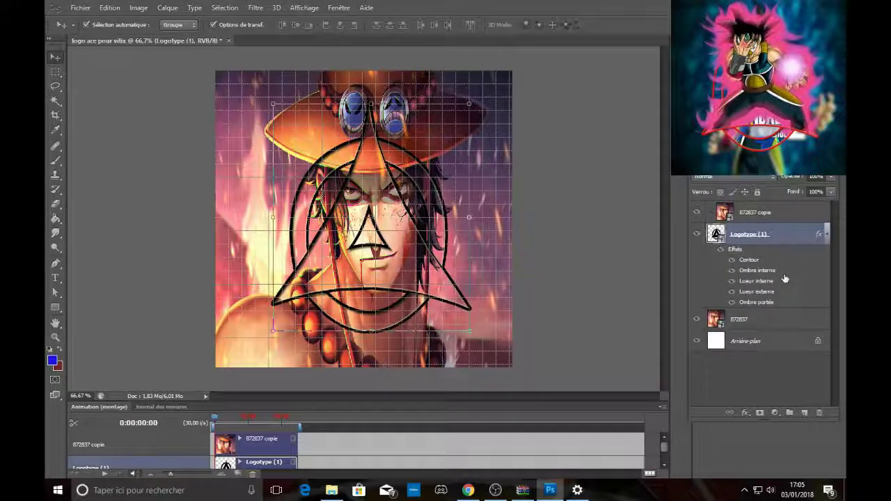
Apply a Gaussian Blur to the original 872837 background image layer.
{"action": "left_click", "coordinate": [764, 325]}
{"action": "left_click", "coordinate": [255, 8]}
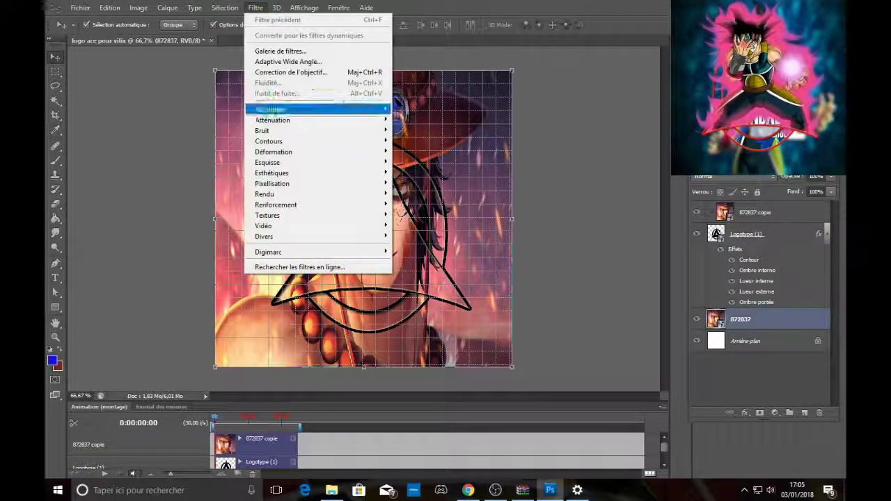
{"action": "mouse_move", "coordinate": [287, 127]}
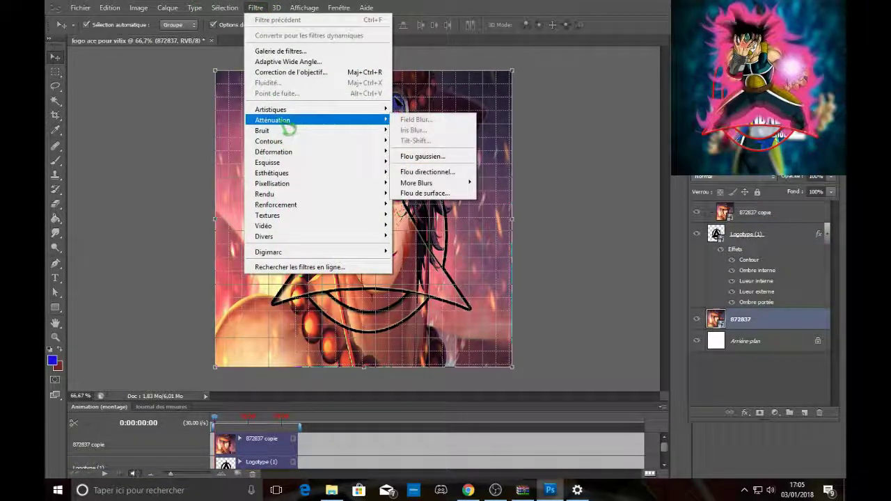
{"action": "left_click", "coordinate": [422, 155]}
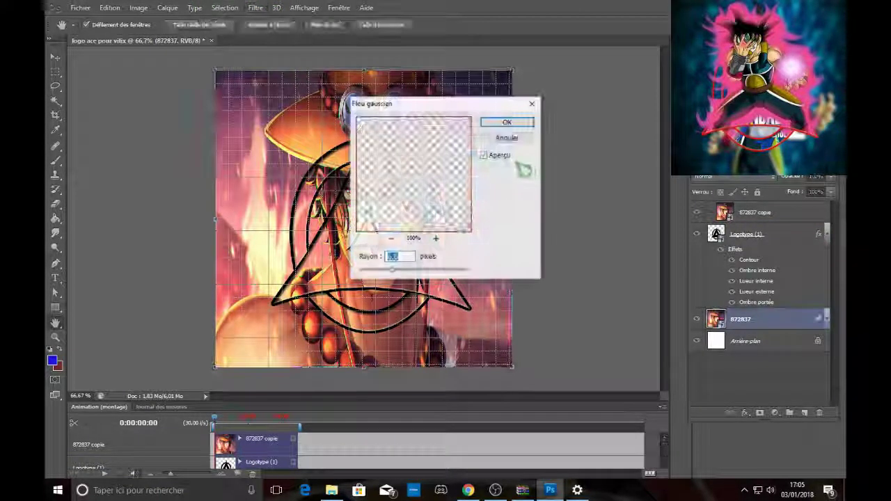
{"action": "left_click", "coordinate": [507, 123]}
Add a Motion Blur with a 19° angle and 10 pixel distance to the 872837 layer.
{"action": "left_click", "coordinate": [255, 8]}
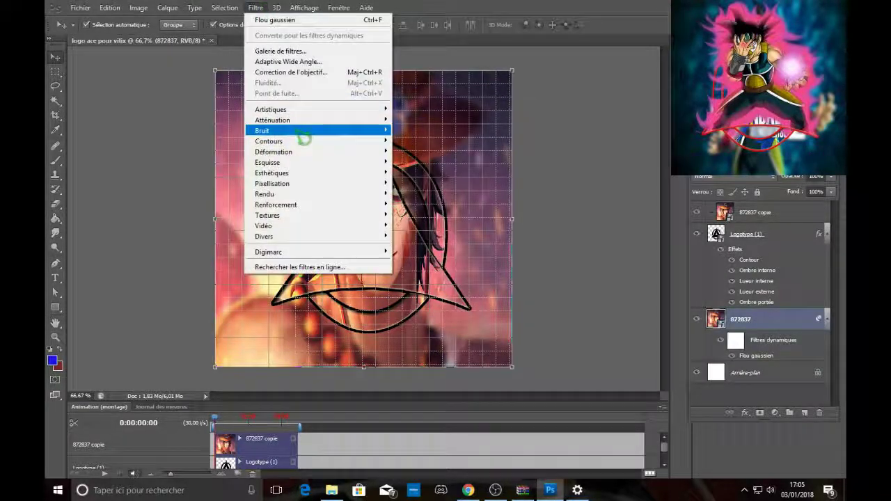
{"action": "left_click", "coordinate": [440, 174]}
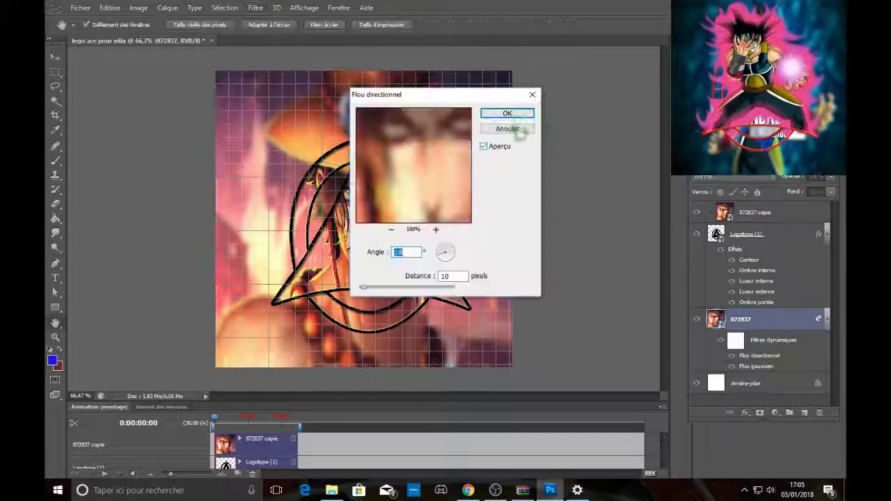
{"action": "left_click", "coordinate": [507, 113]}
Start placing another image above the 872837 copie layer and look through the Images enregistrées folder for the Ace render.
{"action": "left_click", "coordinate": [766, 212]}
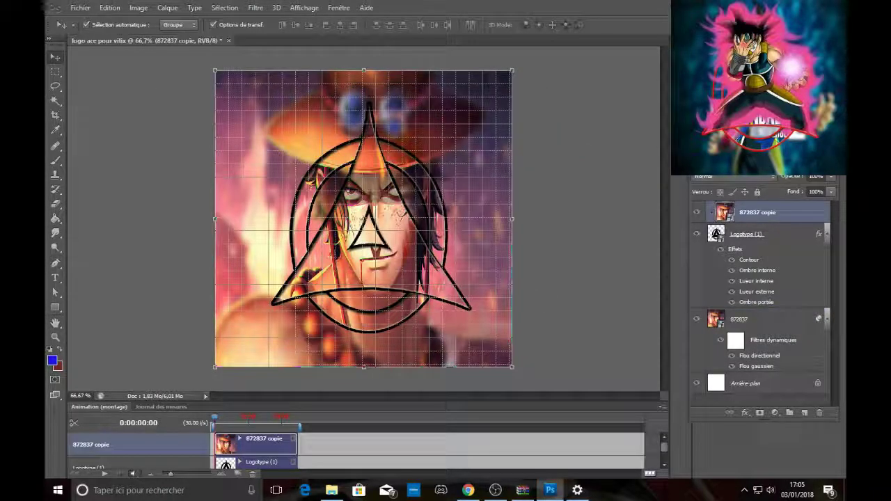
{"action": "left_click", "coordinate": [80, 8]}
{"action": "left_click", "coordinate": [98, 189]}
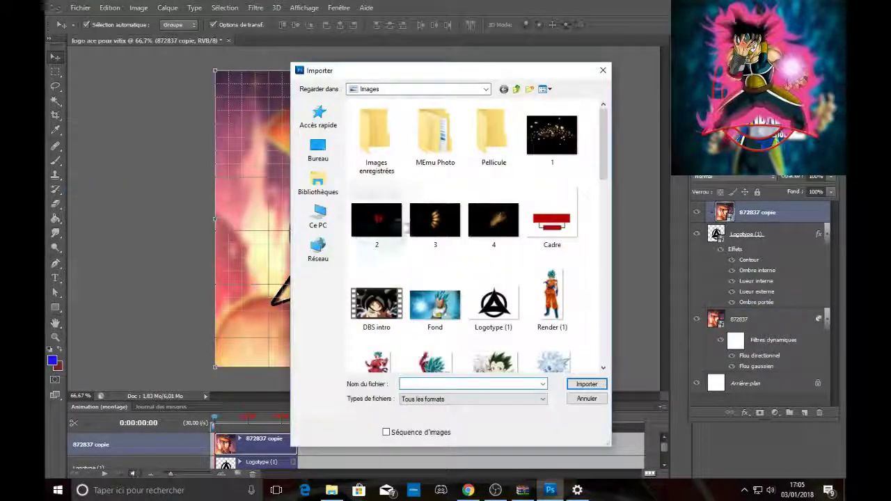
{"action": "double_click", "coordinate": [375, 140]}
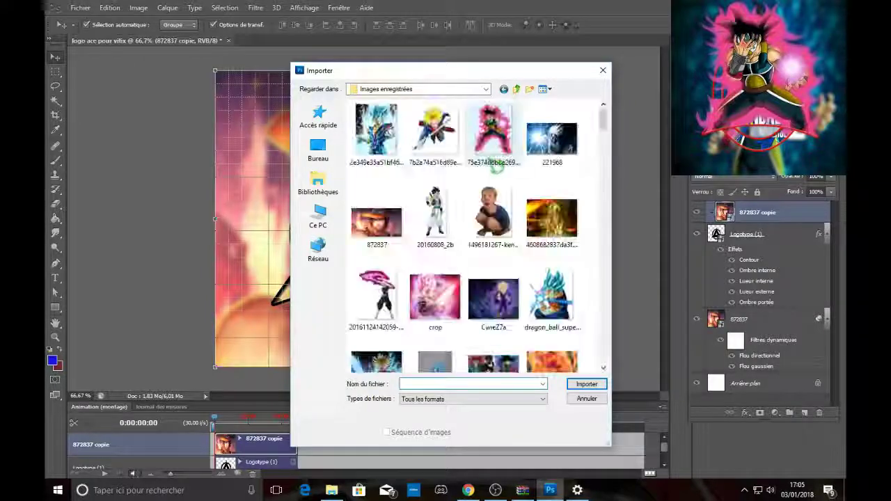
{"action": "scroll", "coordinate": [445, 236], "scroll_direction": "down", "scroll_amount": 3}
{"action": "scroll", "coordinate": [437, 251], "scroll_direction": "down", "scroll_amount": 6}
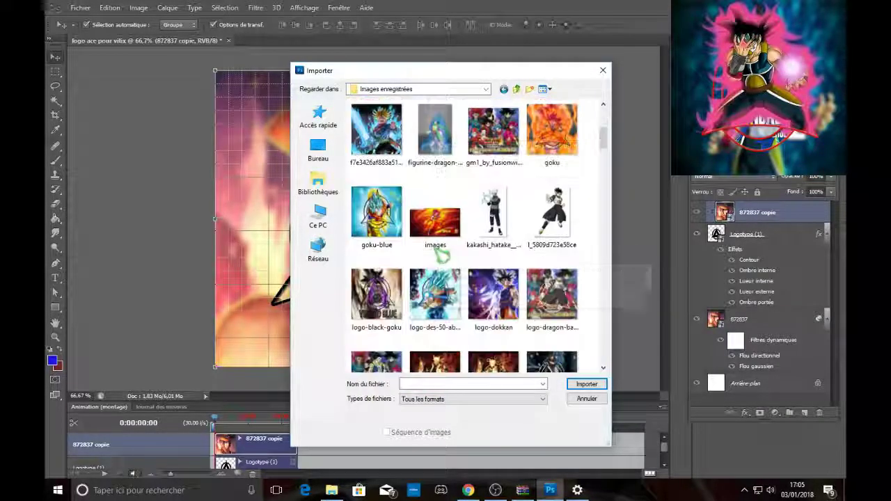
{"action": "scroll", "coordinate": [459, 240], "scroll_direction": "up", "scroll_amount": 5}
{"action": "scroll", "coordinate": [435, 254], "scroll_direction": "down", "scroll_amount": 20}
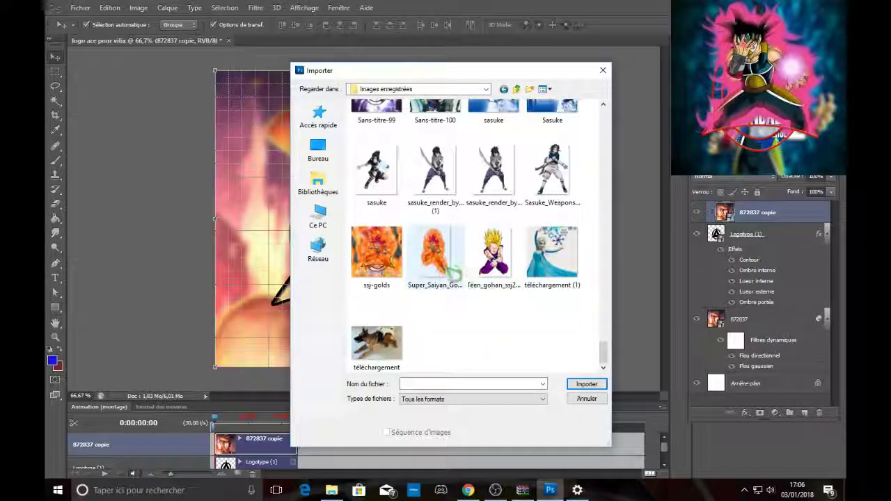
{"action": "scroll", "coordinate": [477, 289], "scroll_direction": "up", "scroll_amount": 15}
{"action": "scroll", "coordinate": [520, 346], "scroll_direction": "up", "scroll_amount": 4}
{"action": "scroll", "coordinate": [496, 307], "scroll_direction": "down", "scroll_amount": 10}
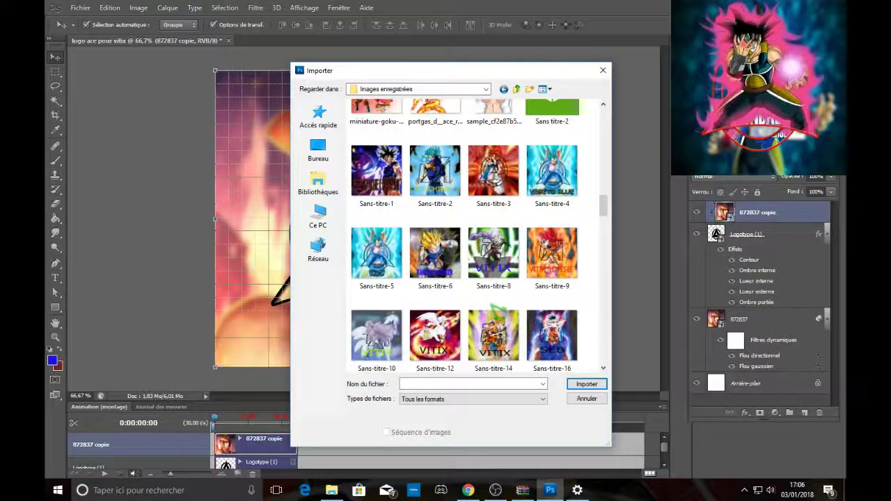
{"action": "scroll", "coordinate": [495, 307], "scroll_direction": "up", "scroll_amount": 10}
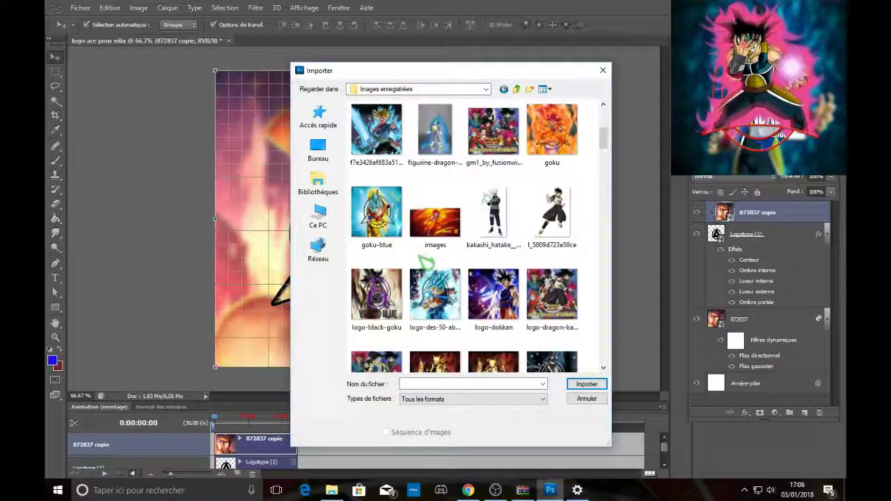
{"action": "scroll", "coordinate": [422, 258], "scroll_direction": "down", "scroll_amount": 10}
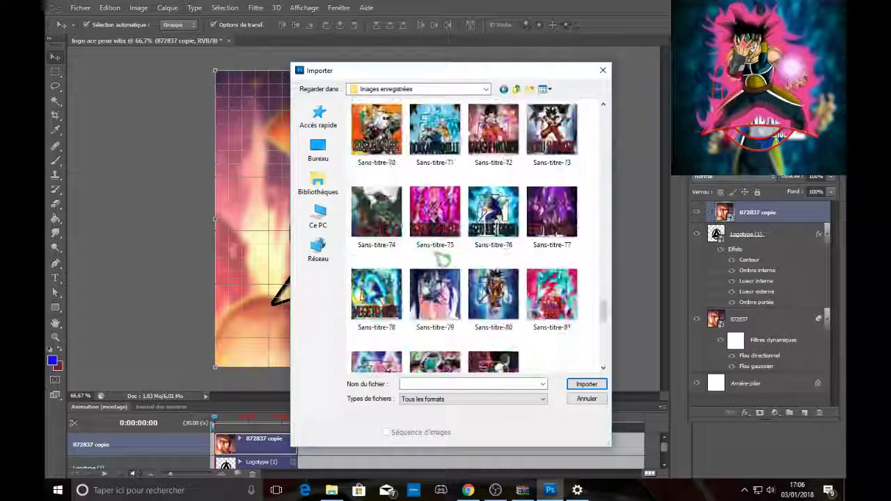
{"action": "scroll", "coordinate": [435, 263], "scroll_direction": "up", "scroll_amount": 10}
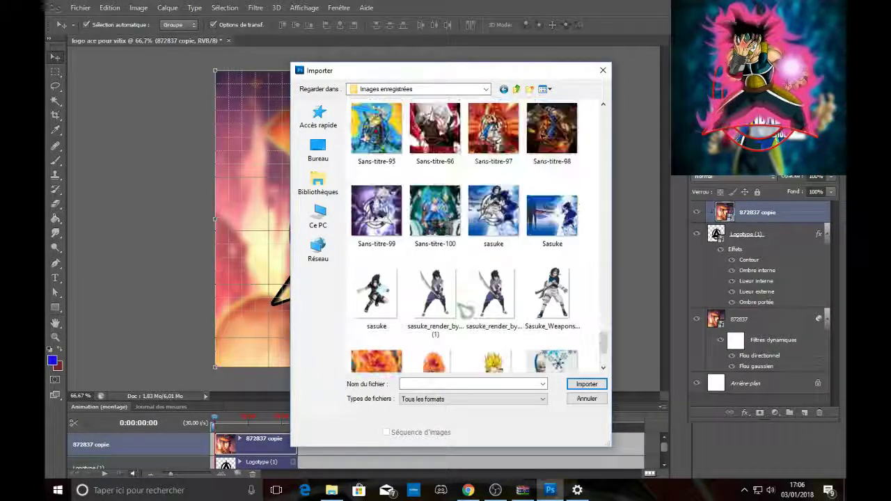
Place the portgas_d__ace_render image from the Images enregistrées folder into the document.
{"action": "left_click", "coordinate": [318, 115]}
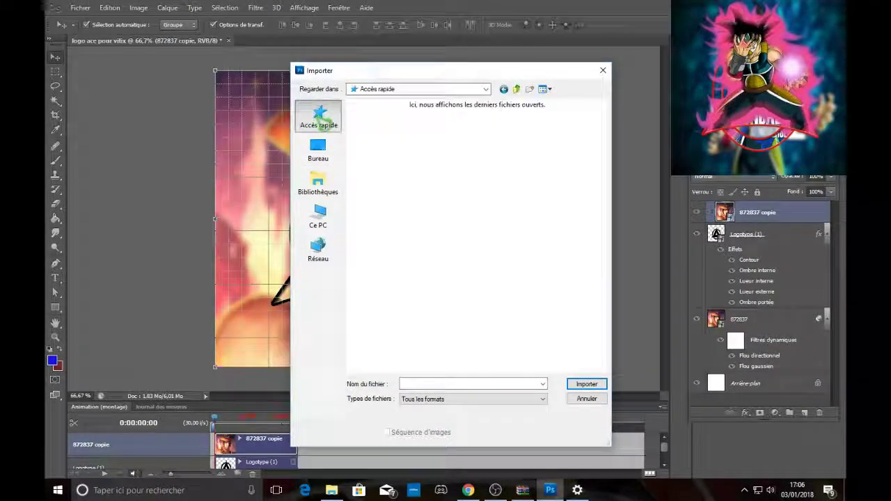
{"action": "double_click", "coordinate": [532, 204]}
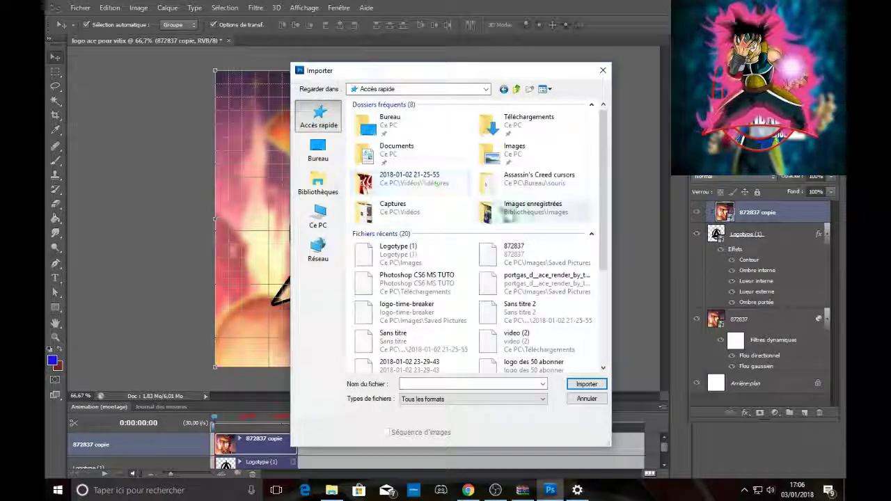
{"action": "scroll", "coordinate": [474, 237], "scroll_direction": "down", "scroll_amount": 15}
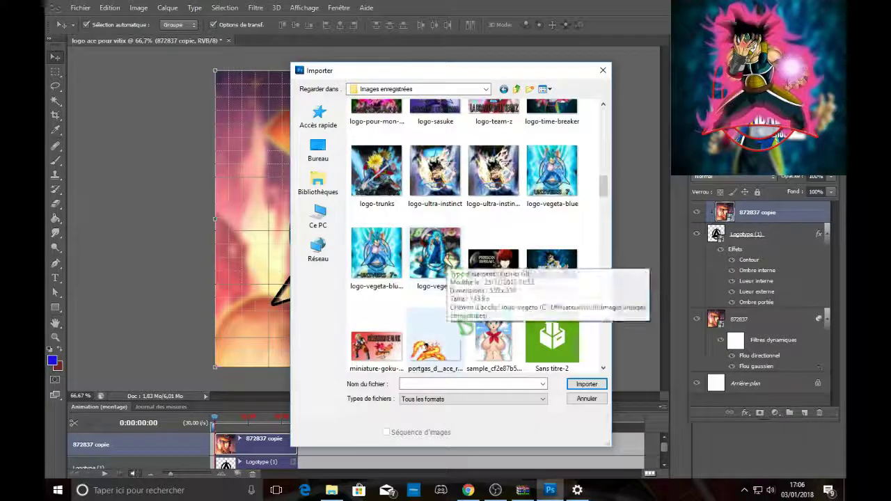
{"action": "scroll", "coordinate": [435, 334], "scroll_direction": "down", "scroll_amount": 2}
{"action": "left_click", "coordinate": [434, 237]}
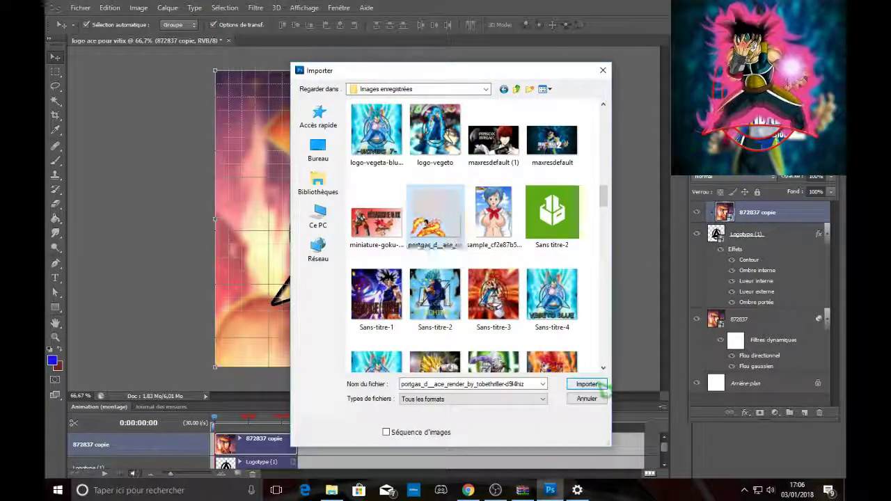
{"action": "left_click", "coordinate": [587, 385]}
Stretch the placed Ace render to about 55.71% height, commit it, and position it over the centre of the logo.
{"action": "left_click_drag", "start_coordinate": [511, 159], "coordinate": [512, 66]}
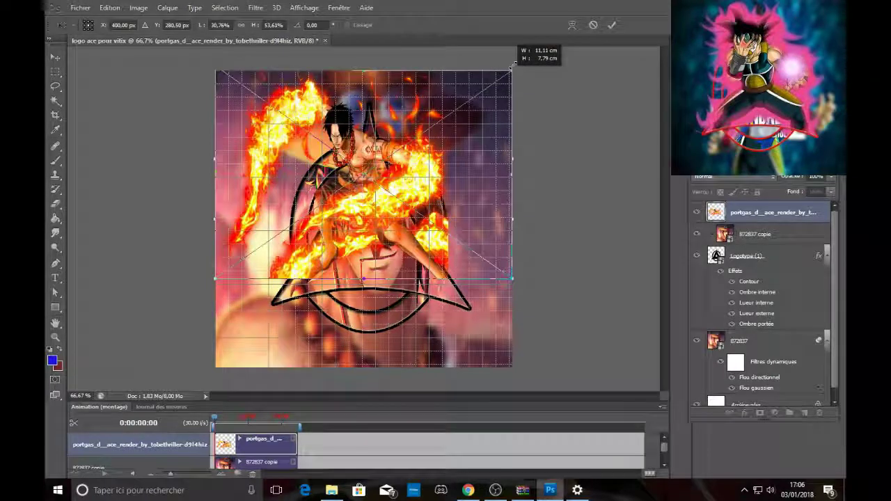
{"action": "left_click_drag", "start_coordinate": [377, 207], "coordinate": [390, 241]}
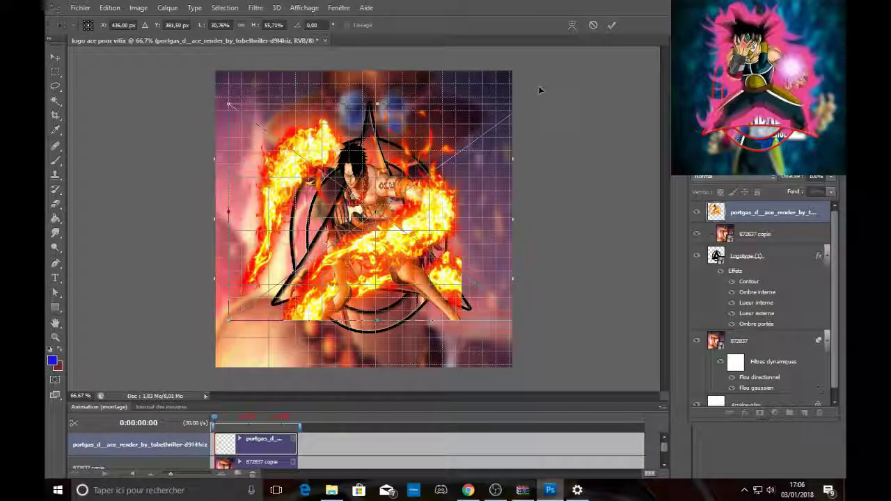
{"action": "key", "text": "Return"}
{"action": "left_click_drag", "start_coordinate": [390, 249], "coordinate": [407, 252]}
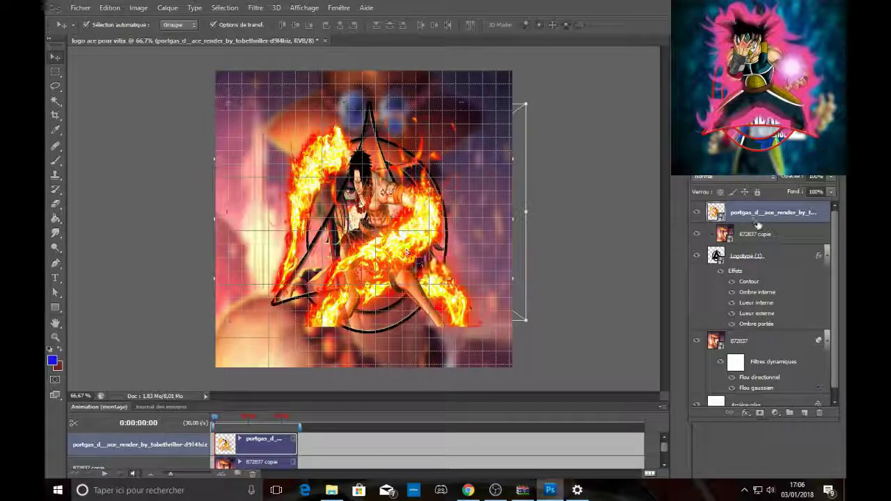
Duplicate the Ace render layer and clip the lower of the two to the logo.
{"action": "key", "text": "ctrl+j"}
{"action": "right_click", "coordinate": [745, 233]}
{"action": "left_click", "coordinate": [707, 259]}
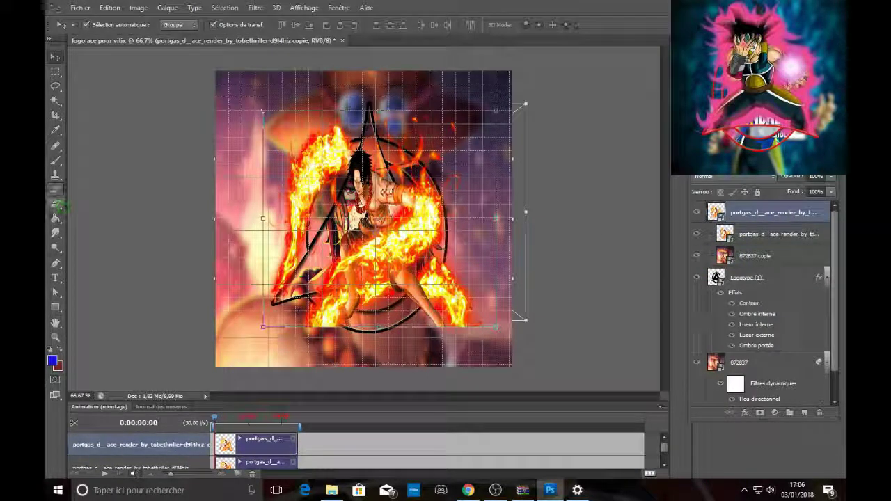
Rasterize the upper Ace render copy and erase its flames and legs that extend beyond the logo's lower, left and right outlines.
{"action": "left_click", "coordinate": [55, 202]}
{"action": "left_click", "coordinate": [277, 226]}
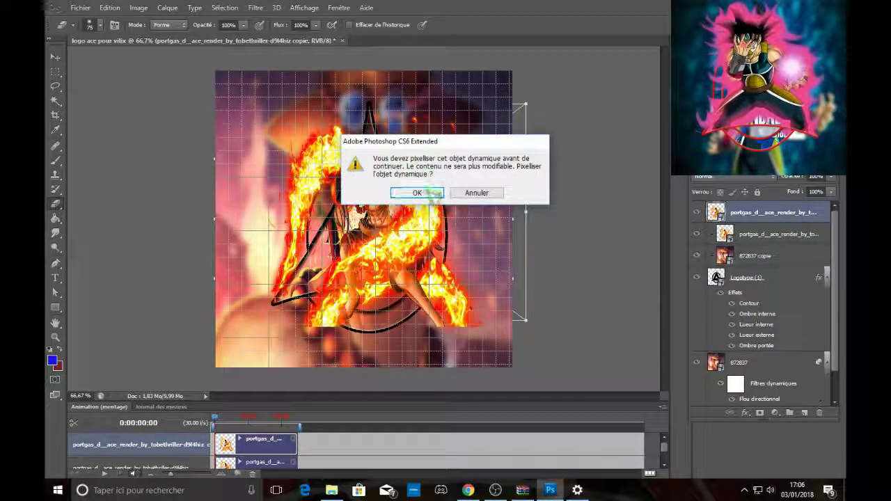
{"action": "left_click", "coordinate": [416, 193]}
{"action": "mouse_move", "coordinate": [476, 312]}
{"action": "left_mouse_down"}
{"action": "mouse_move", "coordinate": [448, 299]}
{"action": "mouse_move", "coordinate": [428, 303]}
{"action": "mouse_move", "coordinate": [410, 322]}
{"action": "left_mouse_up"}
{"action": "mouse_move", "coordinate": [324, 339]}
{"action": "left_mouse_down"}
{"action": "mouse_move", "coordinate": [334, 317]}
{"action": "mouse_move", "coordinate": [421, 310]}
{"action": "mouse_move", "coordinate": [421, 289]}
{"action": "left_mouse_up"}
{"action": "left_click_drag", "start_coordinate": [284, 325], "coordinate": [279, 233]}
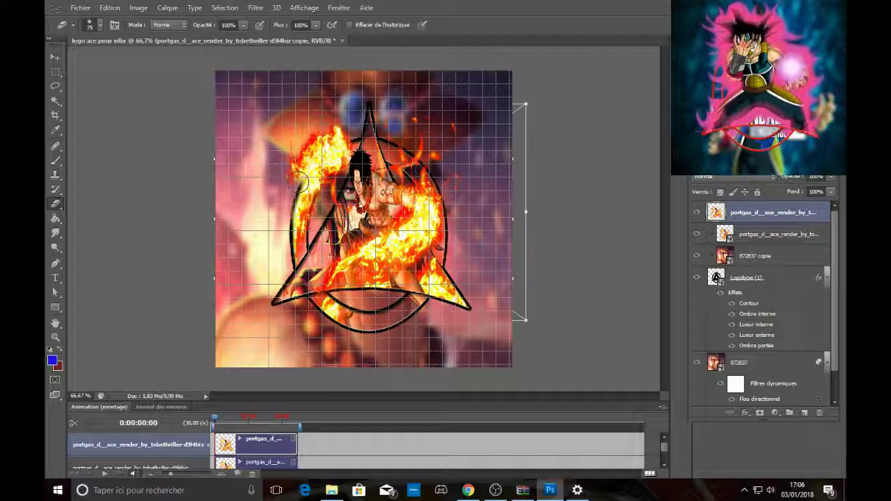
{"action": "left_click_drag", "start_coordinate": [298, 181], "coordinate": [261, 177]}
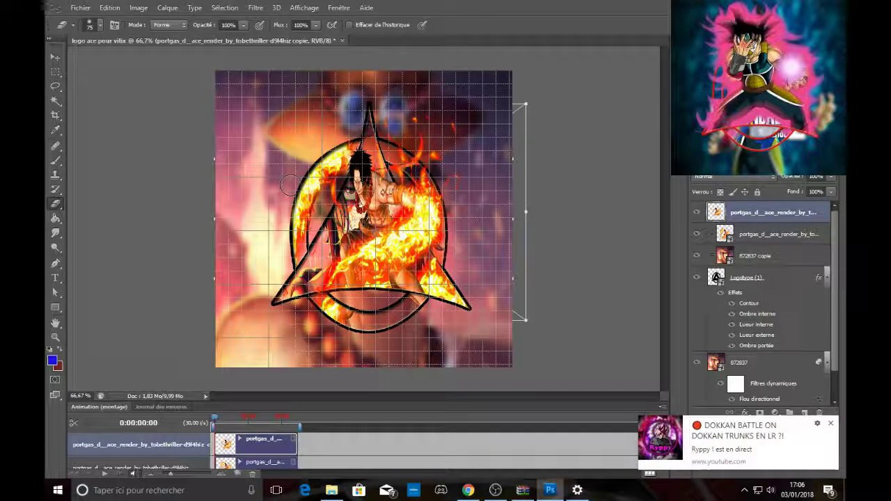
{"action": "mouse_move", "coordinate": [398, 109]}
{"action": "left_mouse_down"}
{"action": "mouse_move", "coordinate": [376, 97]}
{"action": "mouse_move", "coordinate": [429, 96]}
{"action": "mouse_move", "coordinate": [441, 124]}
{"action": "mouse_move", "coordinate": [451, 121]}
{"action": "mouse_move", "coordinate": [419, 113]}
{"action": "mouse_move", "coordinate": [453, 240]}
{"action": "left_mouse_up"}
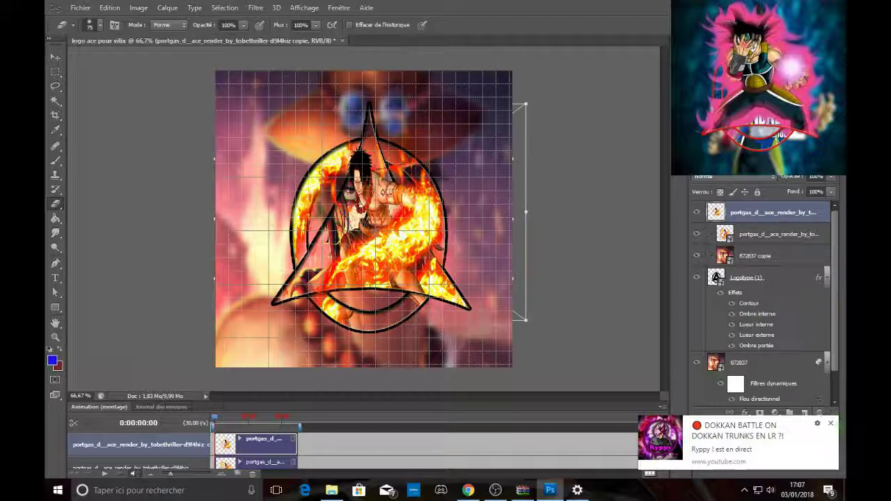
{"action": "left_click", "coordinate": [830, 424]}
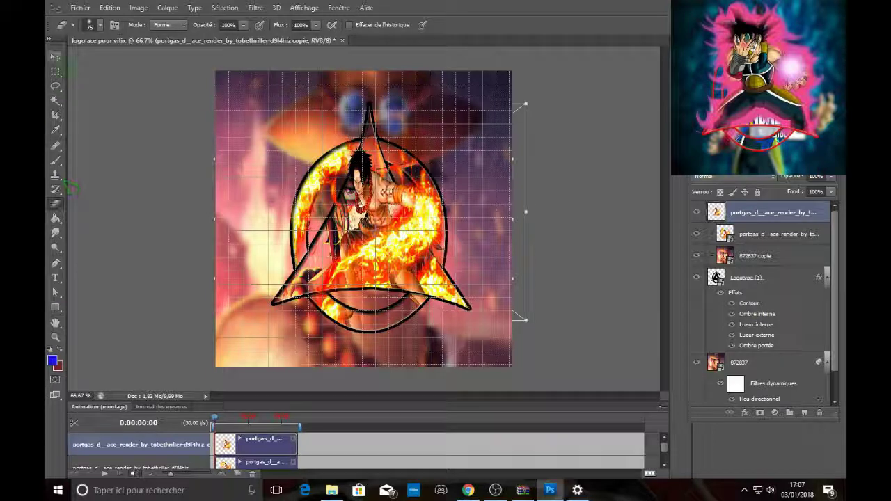
{"action": "left_click", "coordinate": [56, 57]}
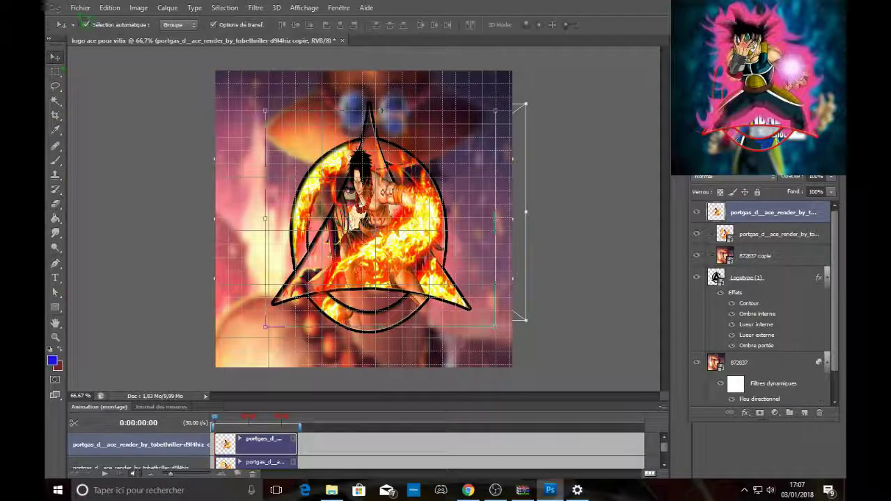
Export the logo for the web as a 530 × 530 px GIF named logo-ace-pour-vitix in the Images enregistrées folder.
{"action": "left_click", "coordinate": [81, 8]}
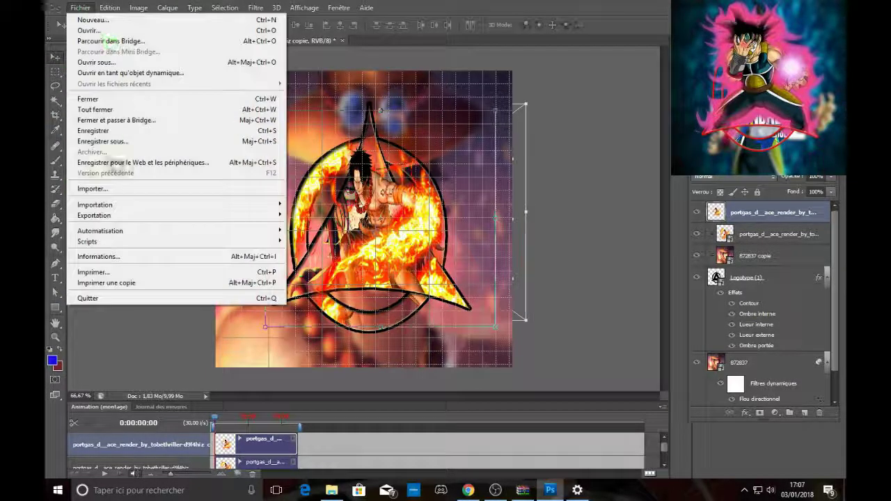
{"action": "left_click", "coordinate": [115, 163]}
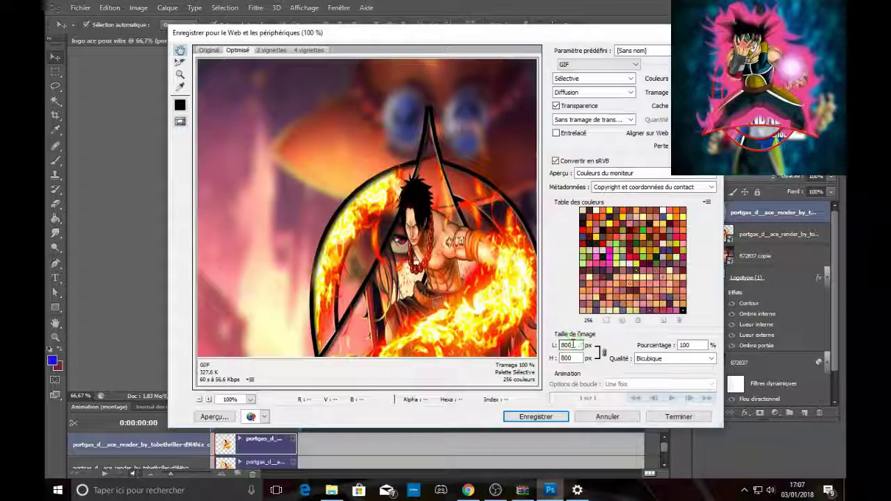
{"action": "double_click", "coordinate": [567, 345]}
{"action": "type", "text": "130"}
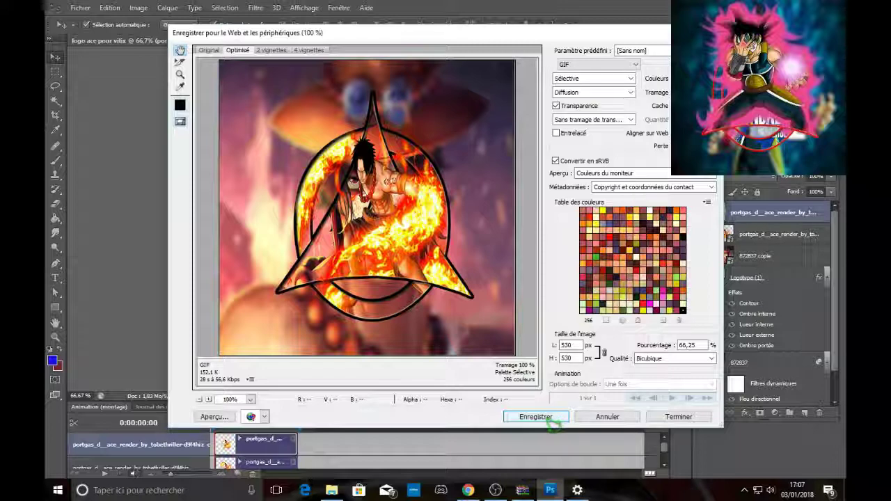
{"action": "left_click", "coordinate": [549, 420]}
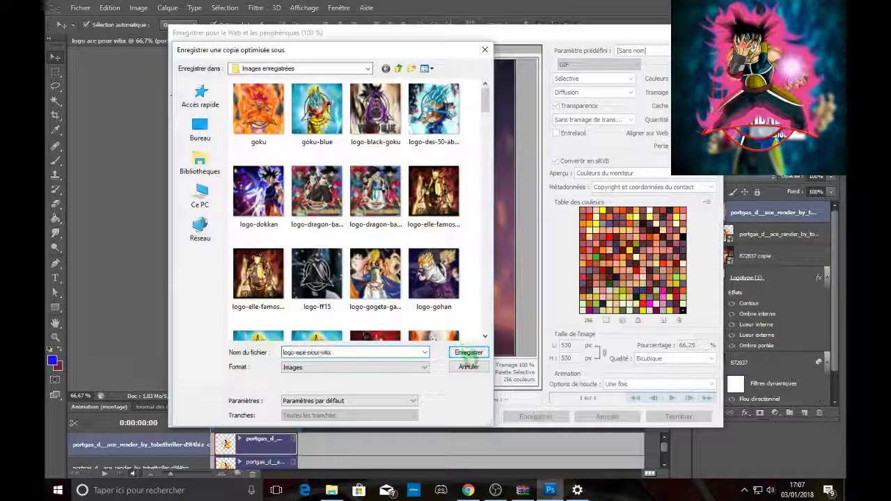
{"action": "left_click", "coordinate": [468, 353]}
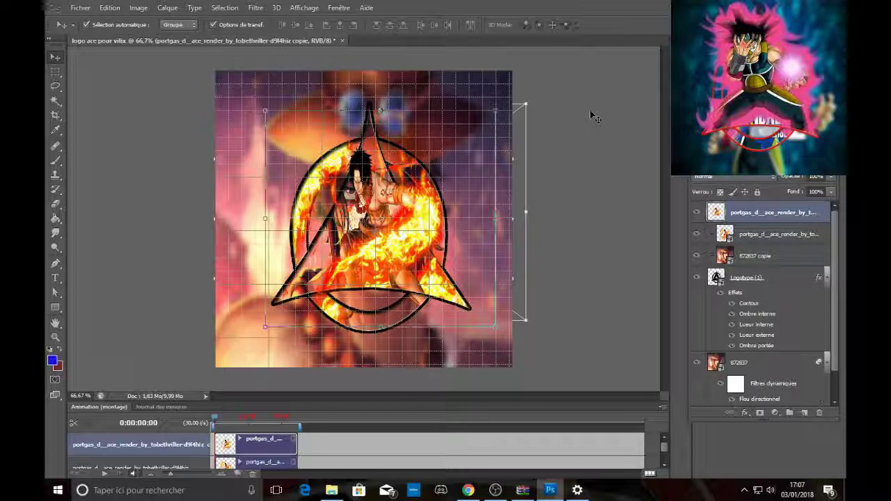